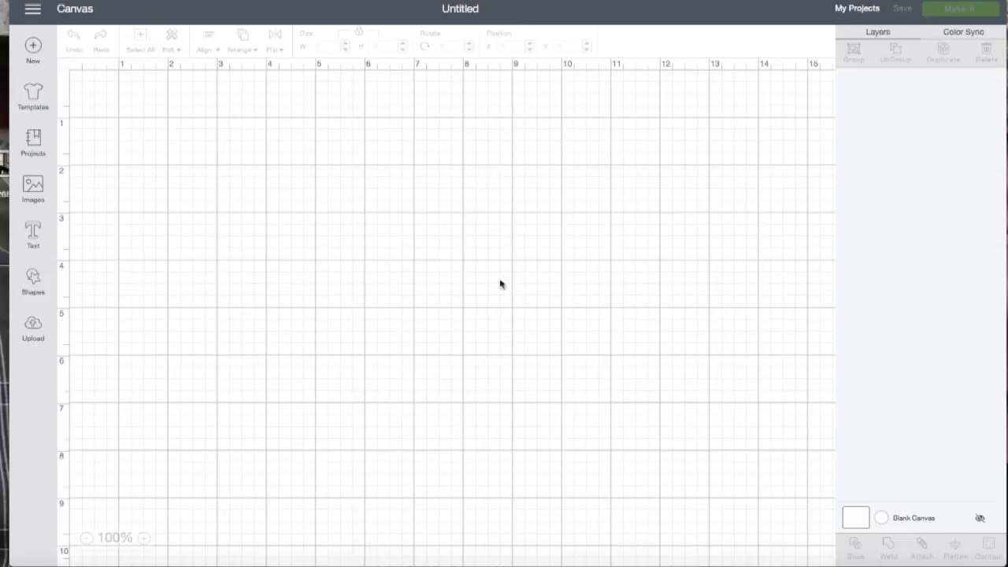
Search the image library for "star", insert the purchased solid tan five-point star, and place it near X 1.1, Y 1.25 inches on the canvas.
left_click(35, 188)
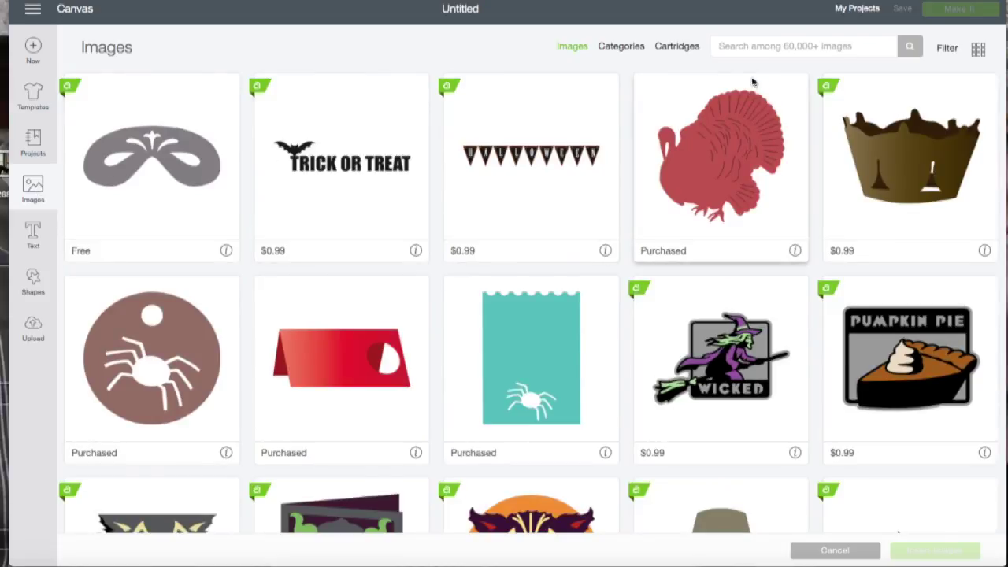
left_click(754, 49)
type("star")
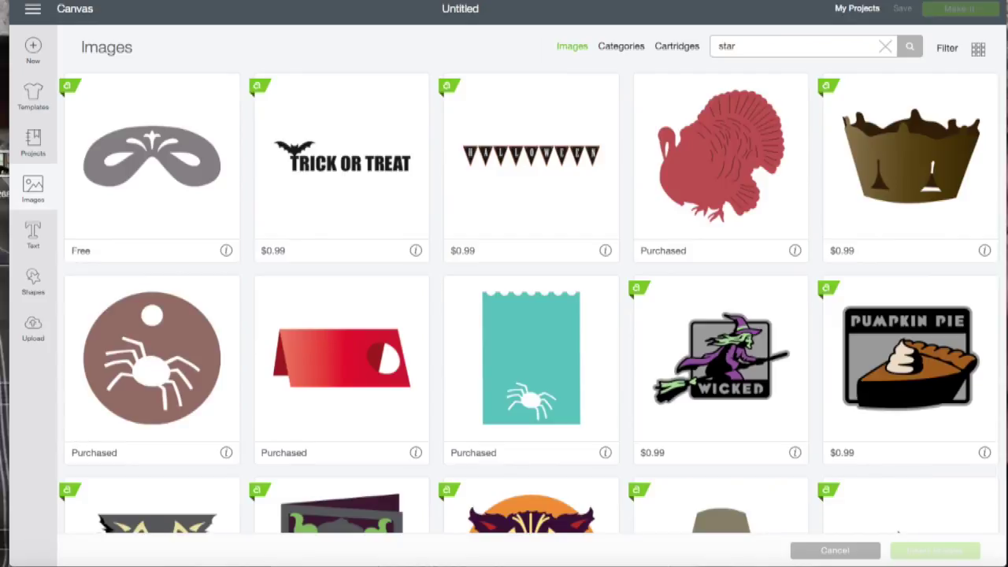
key("Return")
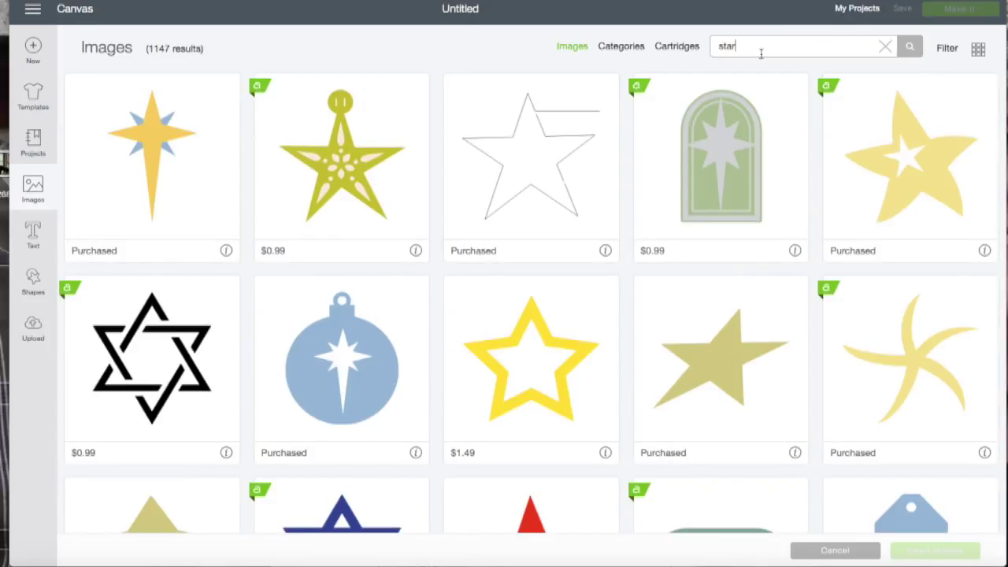
scroll(613, 152, "down", 1)
scroll(613, 153, "down", 3)
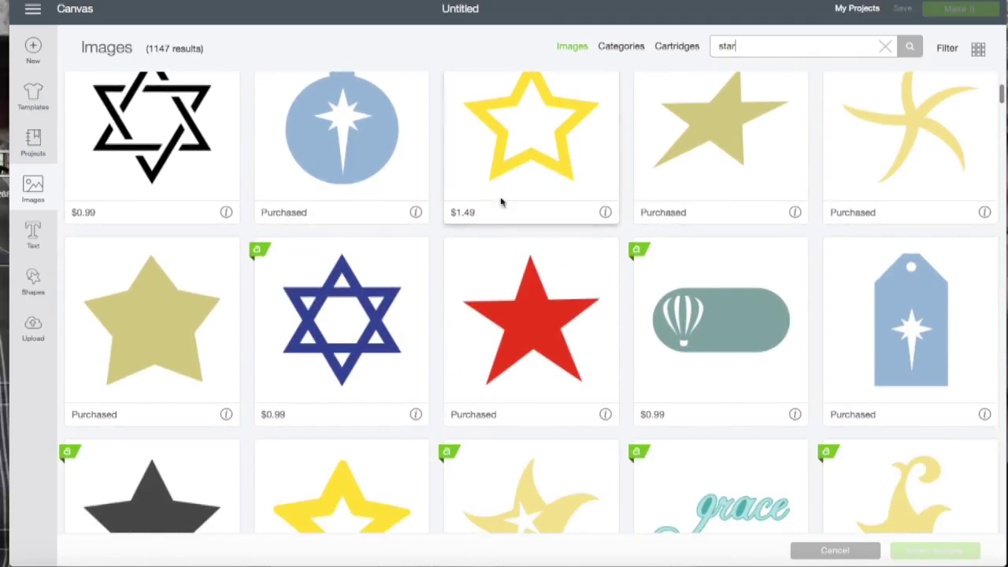
left_click(147, 327)
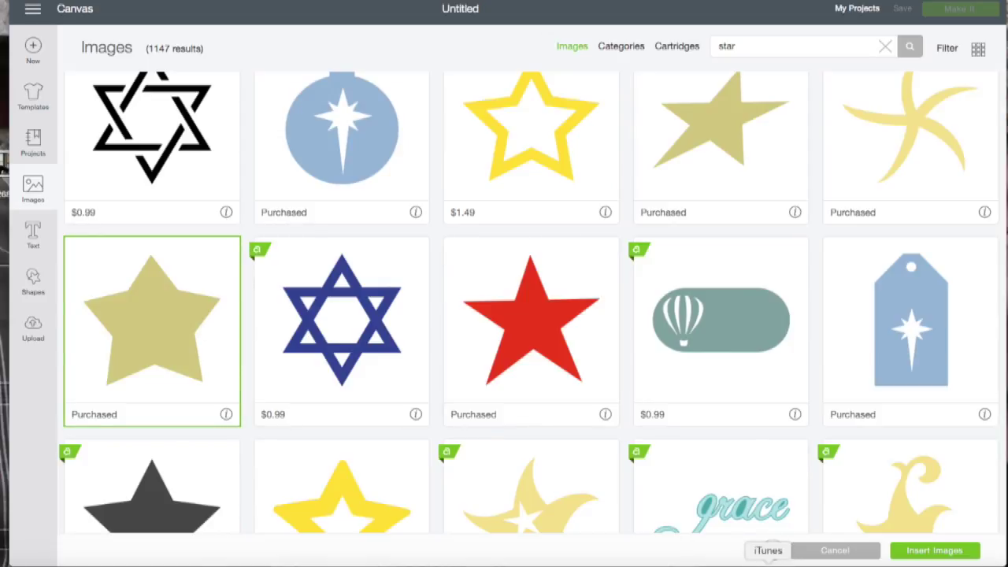
left_click(926, 551)
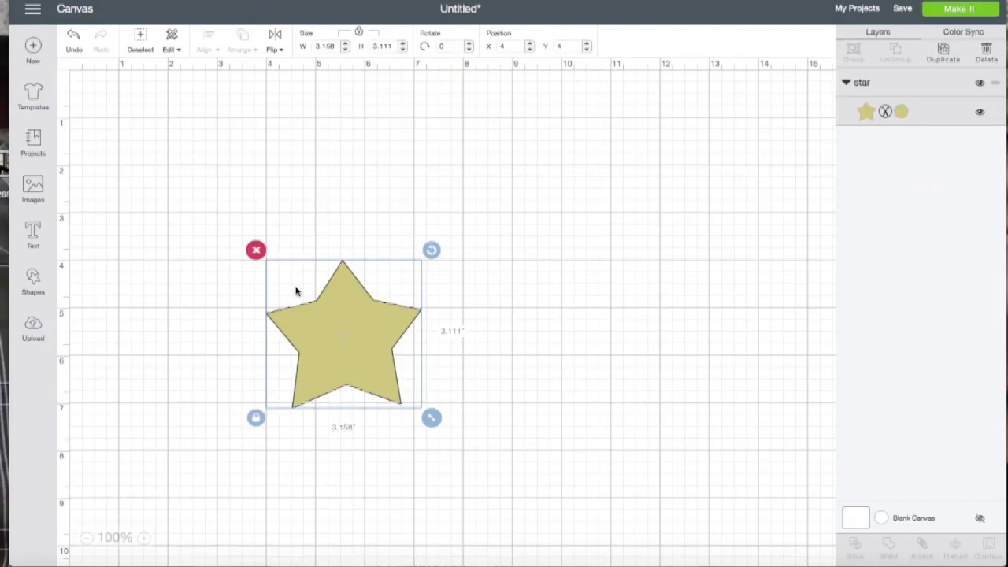
left_click_drag(358, 367, 217, 236)
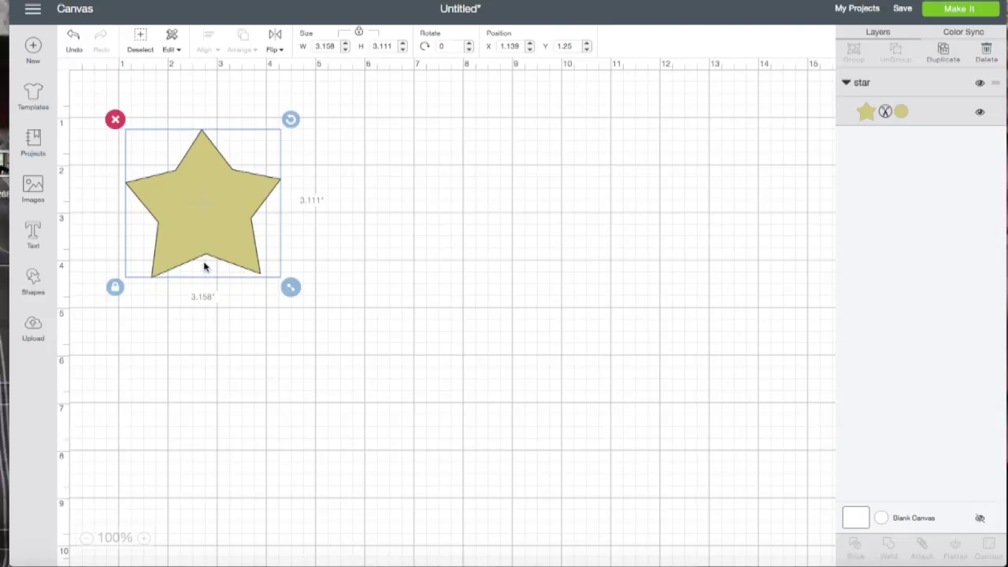
Duplicate the star until there are five, and spread the copies apart on the canvas.
left_click(171, 39)
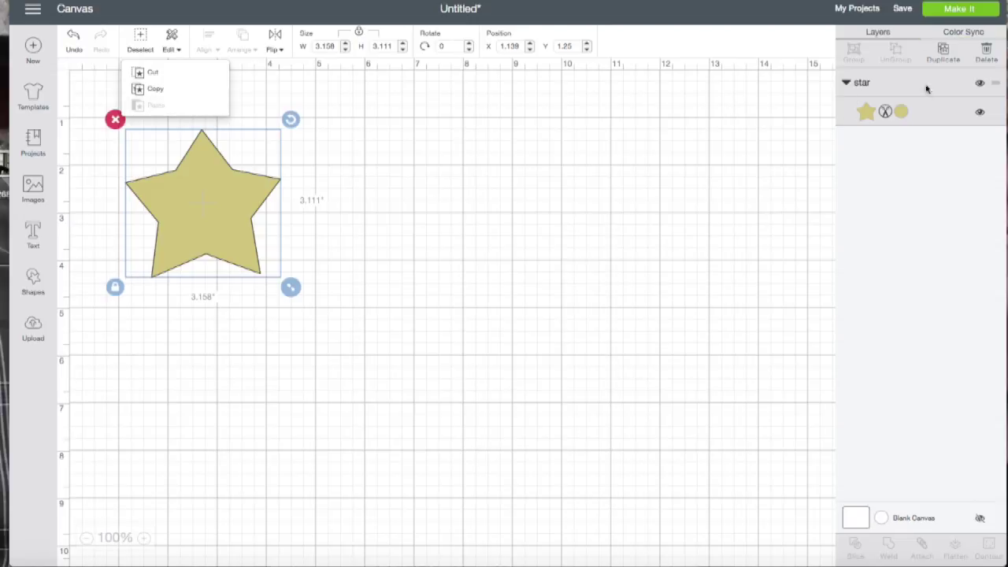
left_click(943, 53)
left_click(943, 54)
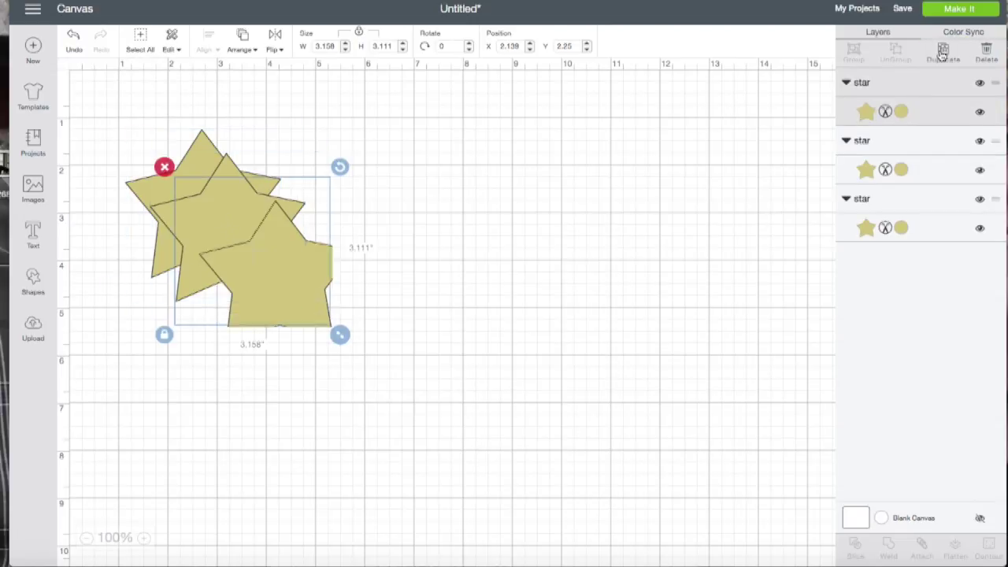
left_click(943, 54)
left_click_drag(323, 309, 486, 198)
left_click_drag(257, 312, 196, 430)
left_click_drag(270, 225, 703, 349)
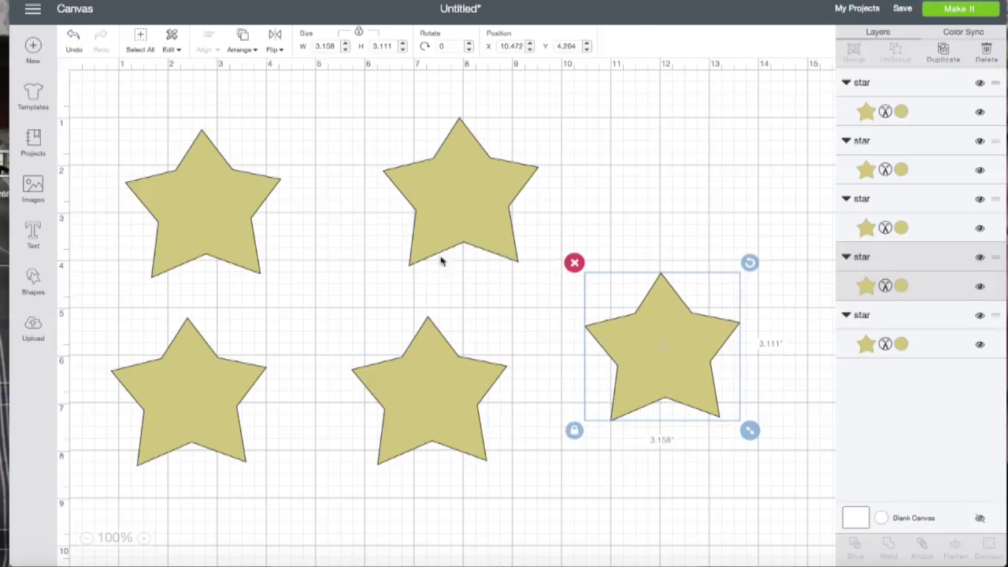
Line up the five stars in a horizontal row with the side points of neighbouring stars touching.
left_click(445, 225)
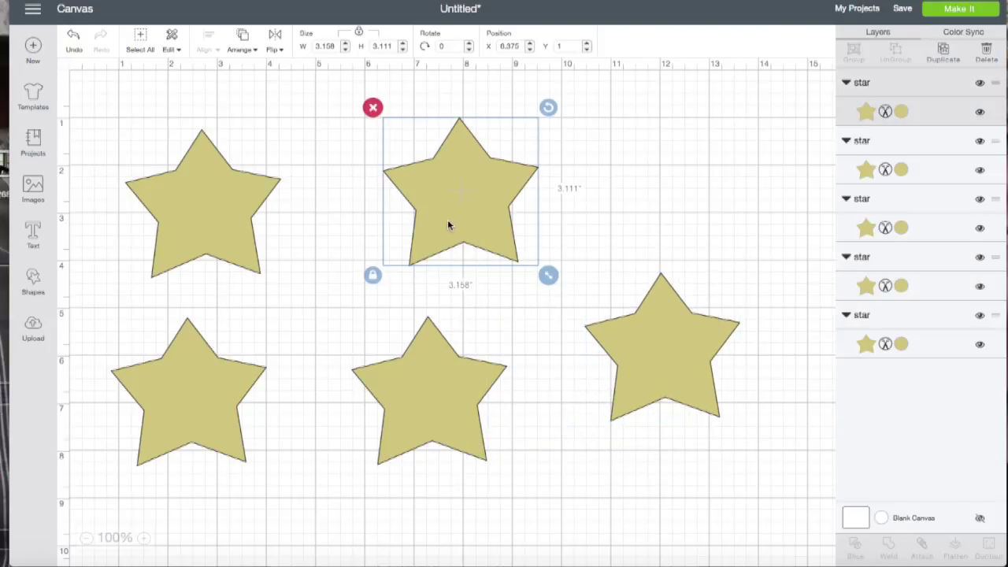
left_click_drag(457, 213, 378, 204)
left_click_drag(198, 363, 516, 197)
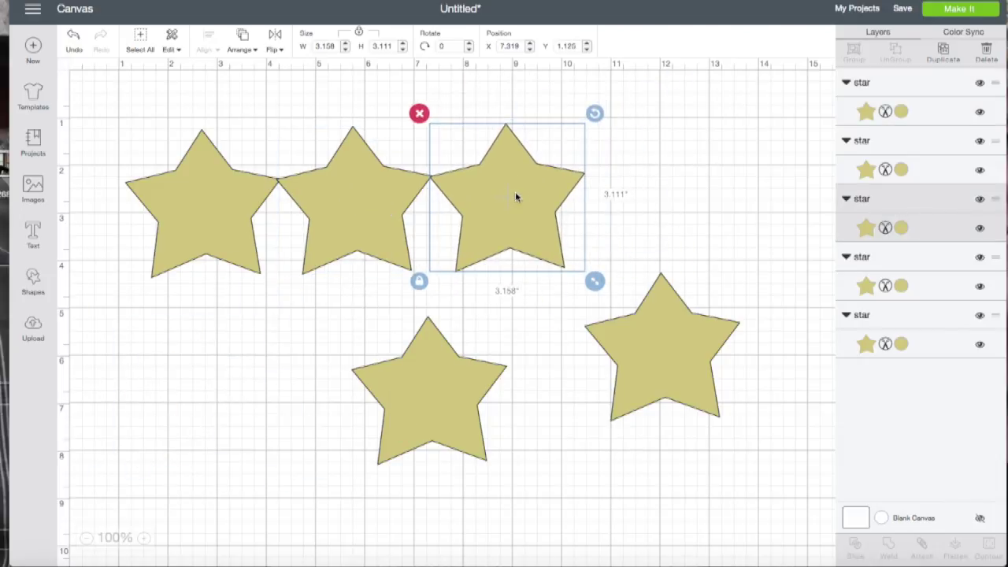
left_click_drag(640, 329, 639, 173)
left_click_drag(394, 399, 780, 199)
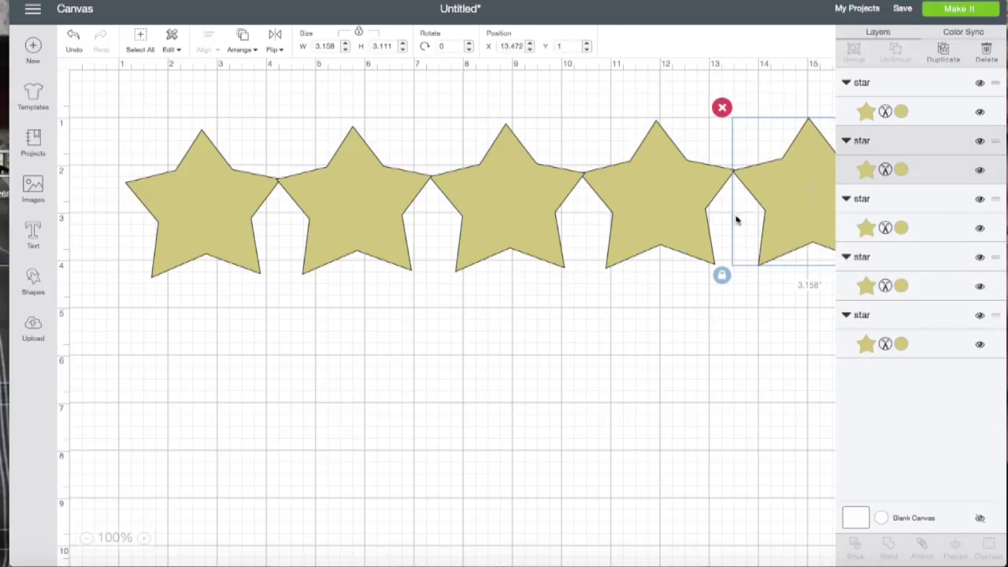
Group all five stars in the row and weld them into one shape.
left_click(86, 538)
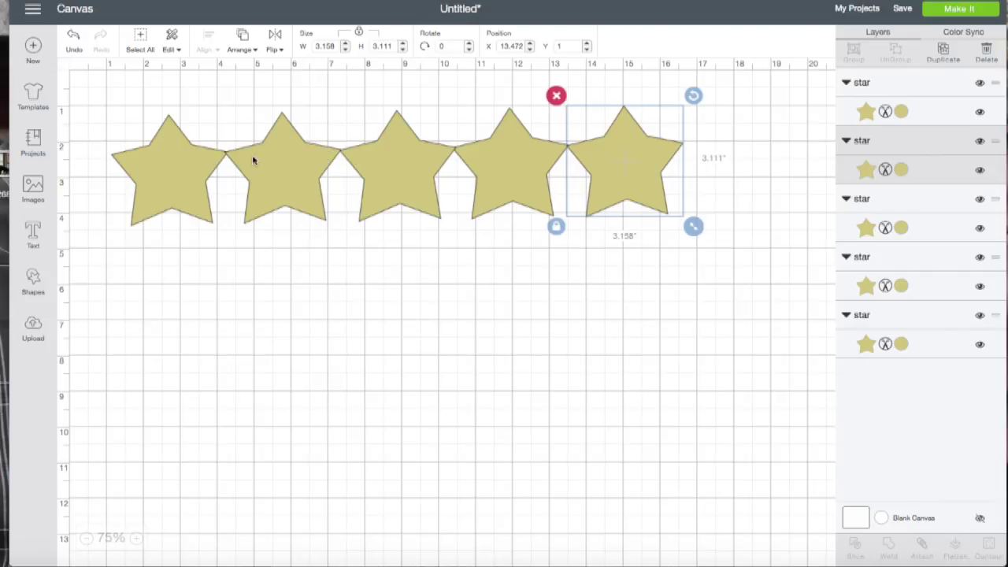
left_click(139, 542)
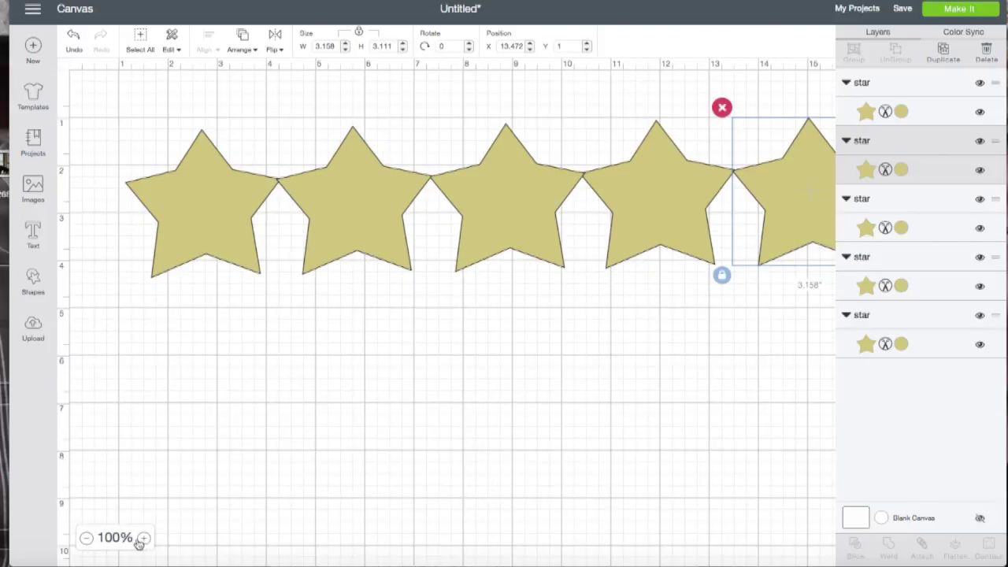
left_click(142, 538)
mouse_move(153, 203)
left_mouse_down()
mouse_move(191, 196)
mouse_move(167, 204)
left_mouse_up()
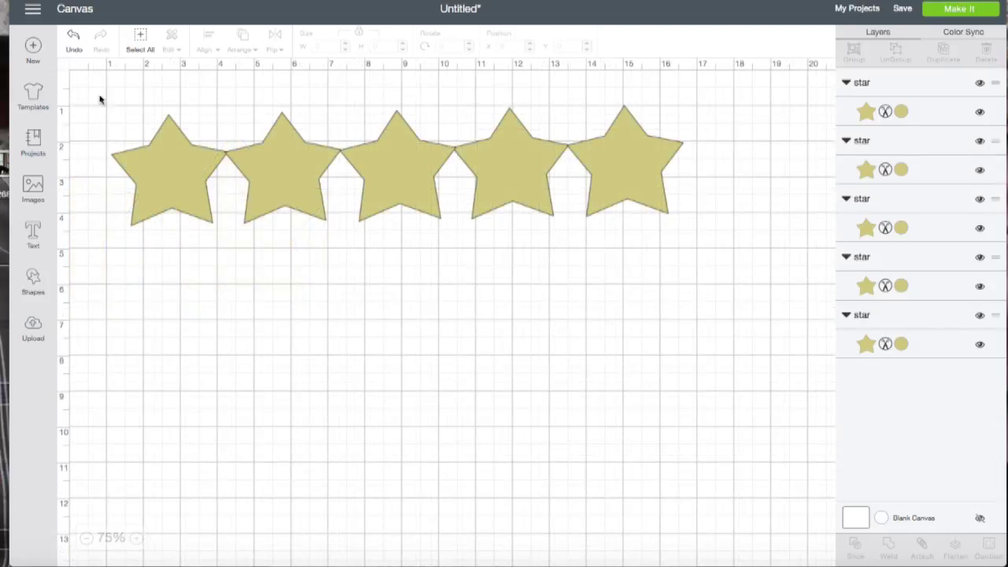
left_click_drag(85, 84, 768, 257)
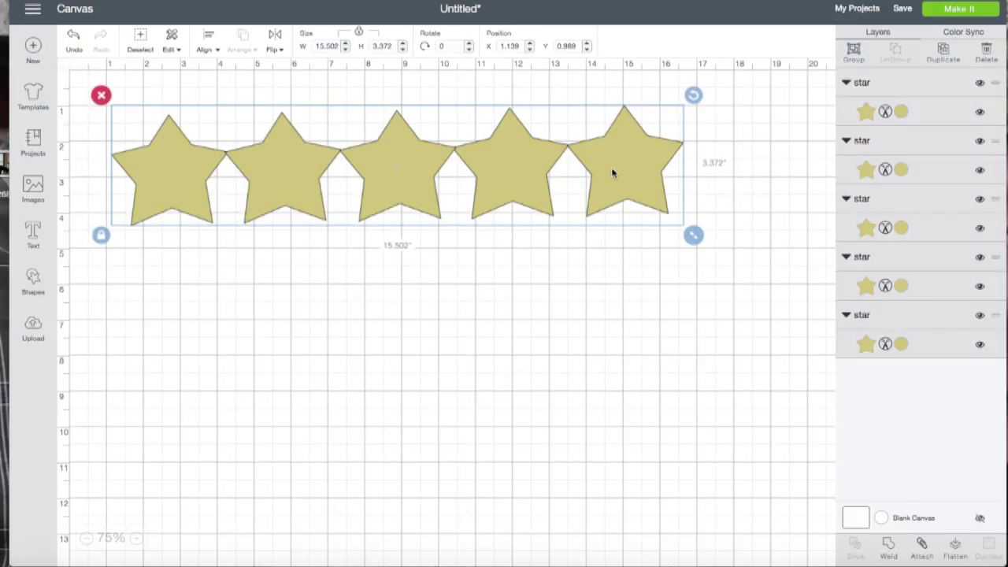
left_click(855, 51)
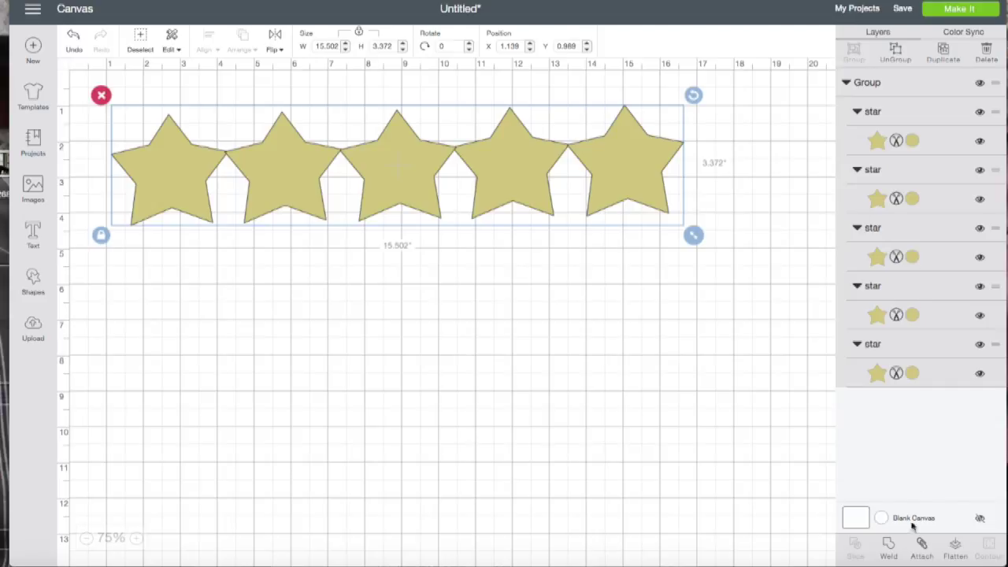
left_click(890, 550)
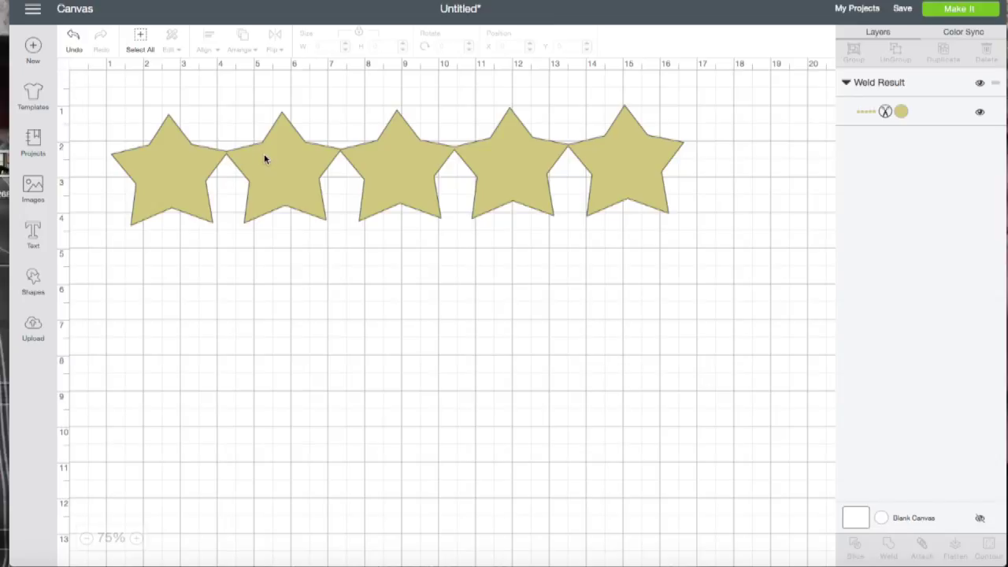
Inspect the joined star points up close and shift the welded row to about X 0.44, Y 0.79 inches.
left_click(136, 538)
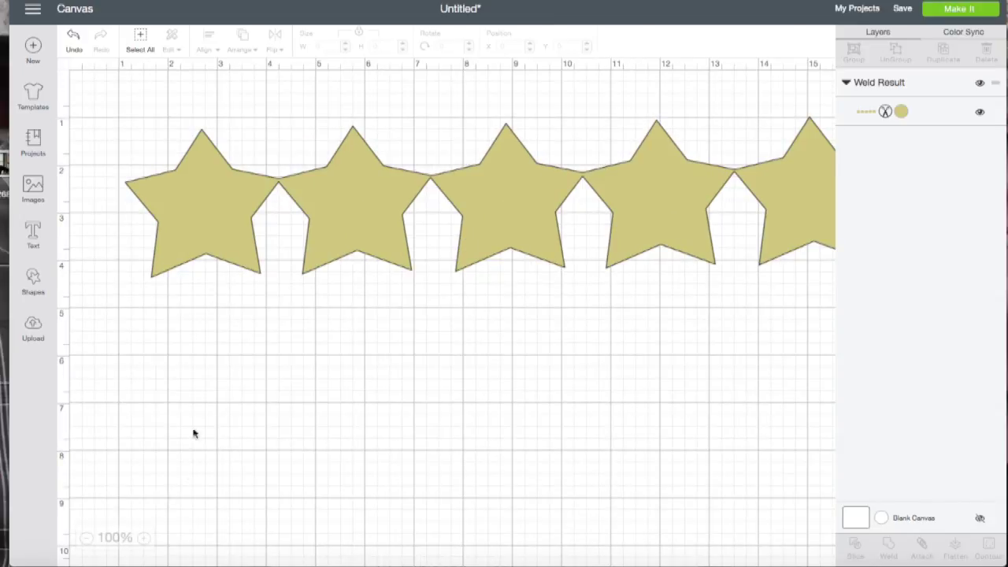
left_click(144, 539)
left_click(143, 539)
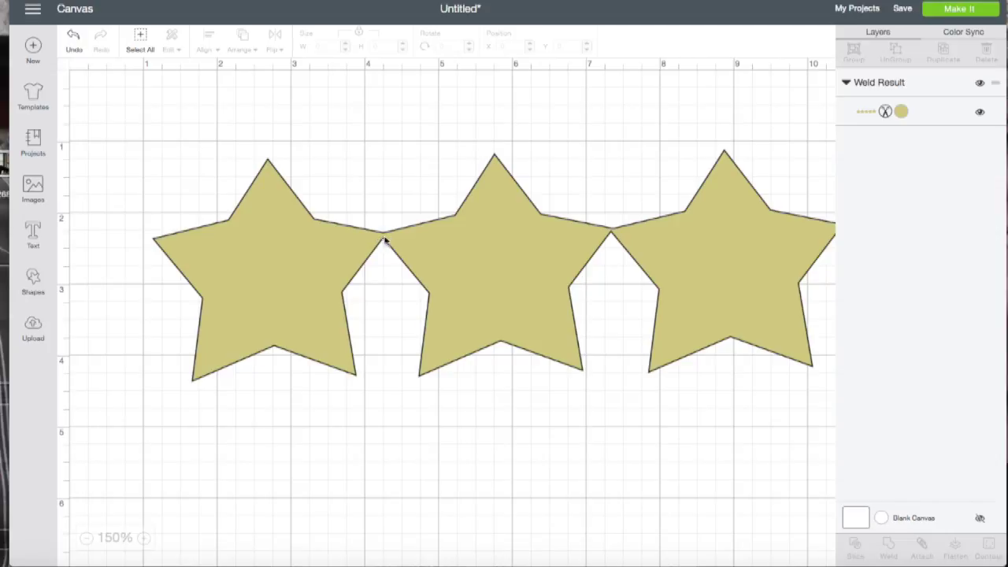
left_click_drag(468, 264, 416, 251)
left_click(428, 387)
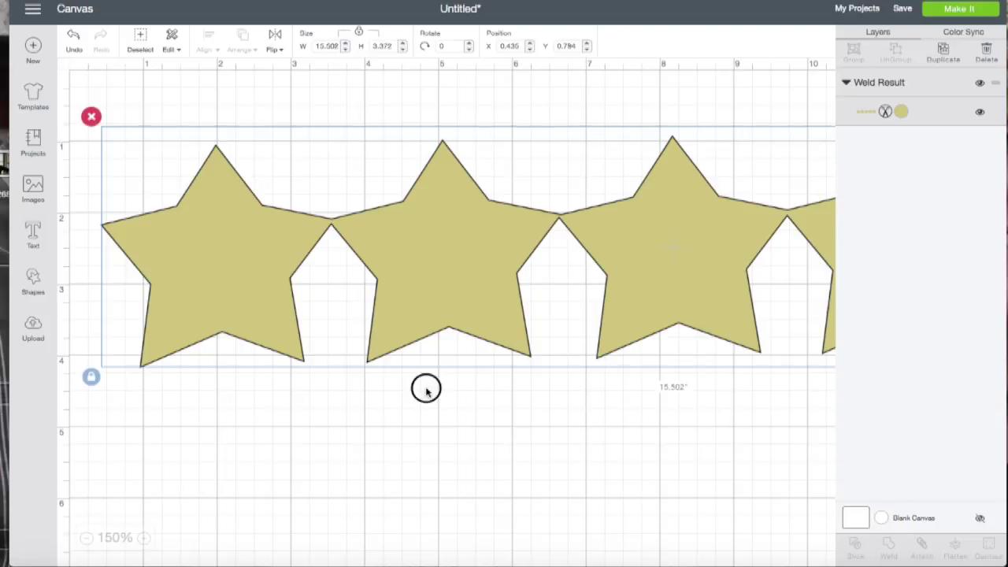
Scale the welded star row down to about 11.13 inches wide.
left_click(86, 539)
left_click(86, 539)
left_click(86, 539)
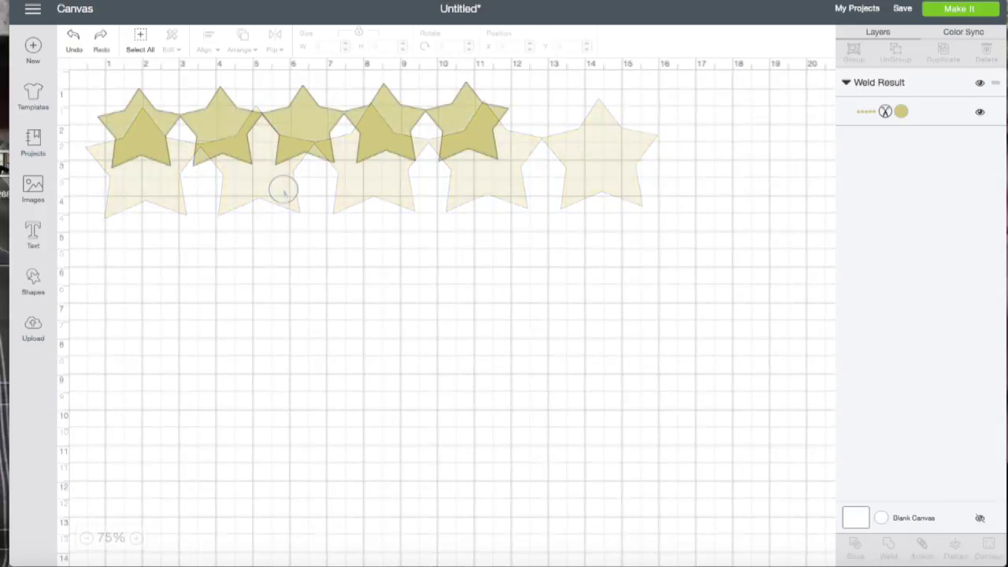
left_click_drag(82, 77, 533, 263)
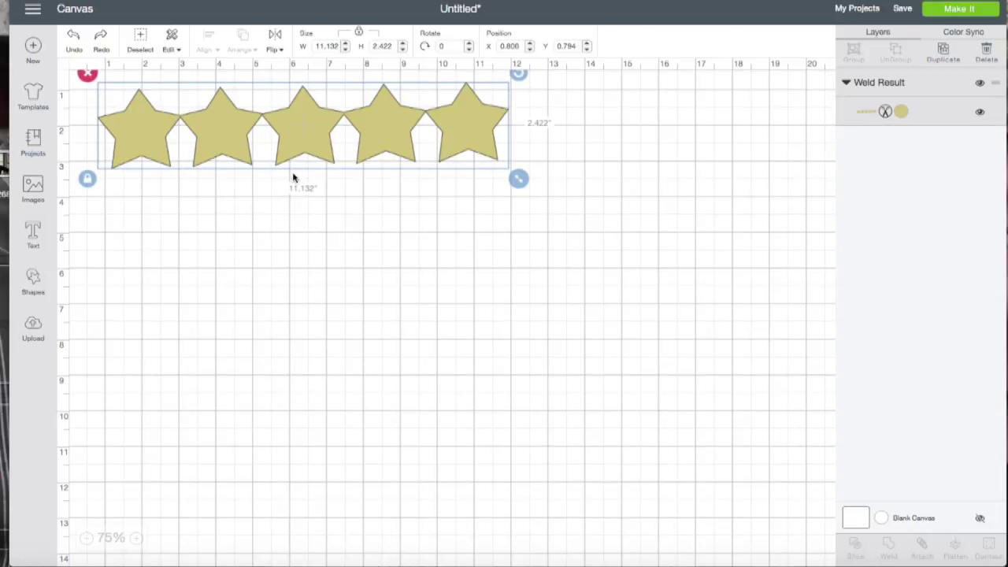
Duplicate the welded star row twice and stack the copies below it, staggered so the points of adjacent rows touch.
left_click(943, 54)
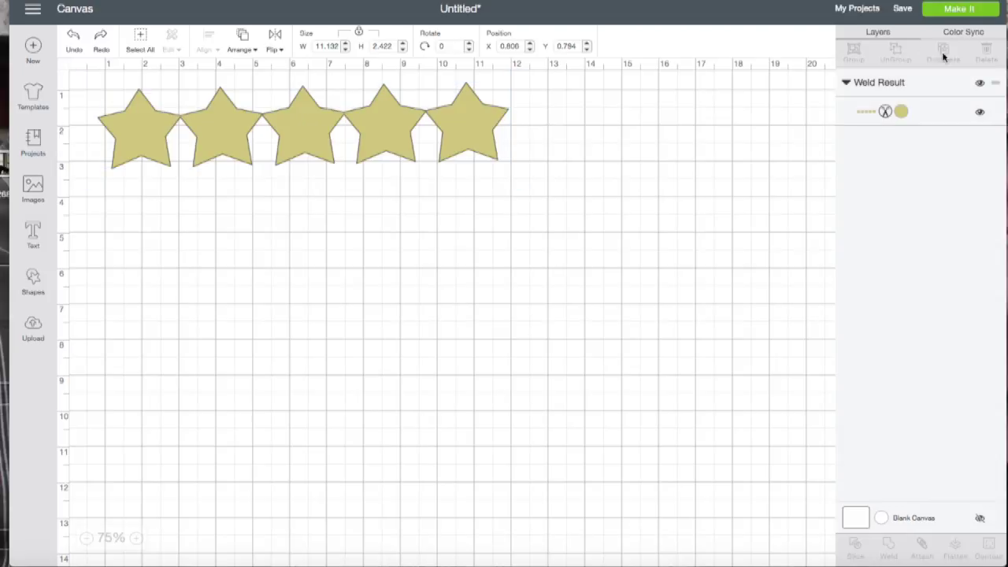
left_click(944, 56)
left_click_drag(422, 177, 423, 541)
left_click(410, 147)
left_click_drag(410, 147, 369, 164)
left_click_drag(423, 516, 394, 252)
left_click(399, 443)
Weld the three star rows into one shape and move it clear of the canvas origin, to about X 9, Y 6.5 inches.
left_click_drag(81, 75, 567, 409)
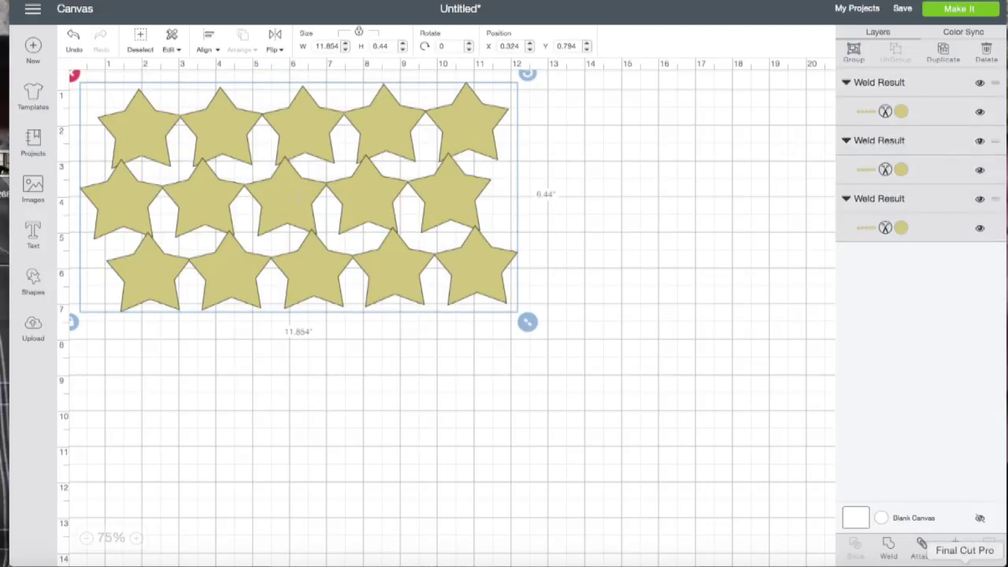
left_click(889, 549)
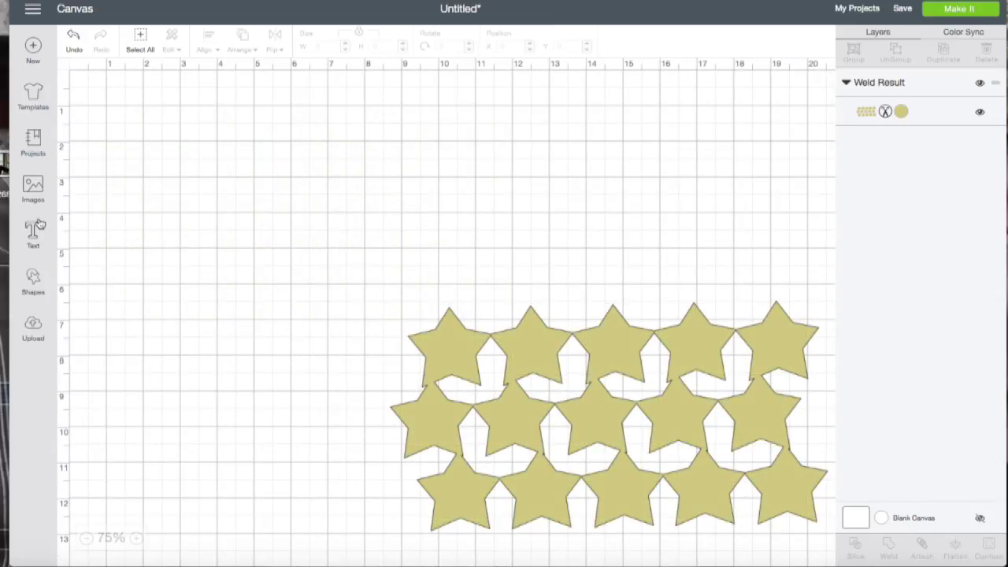
Add the person's first name in capitals as text and place it in the empty area at about X 1, Y 1.85 inches.
left_click(34, 236)
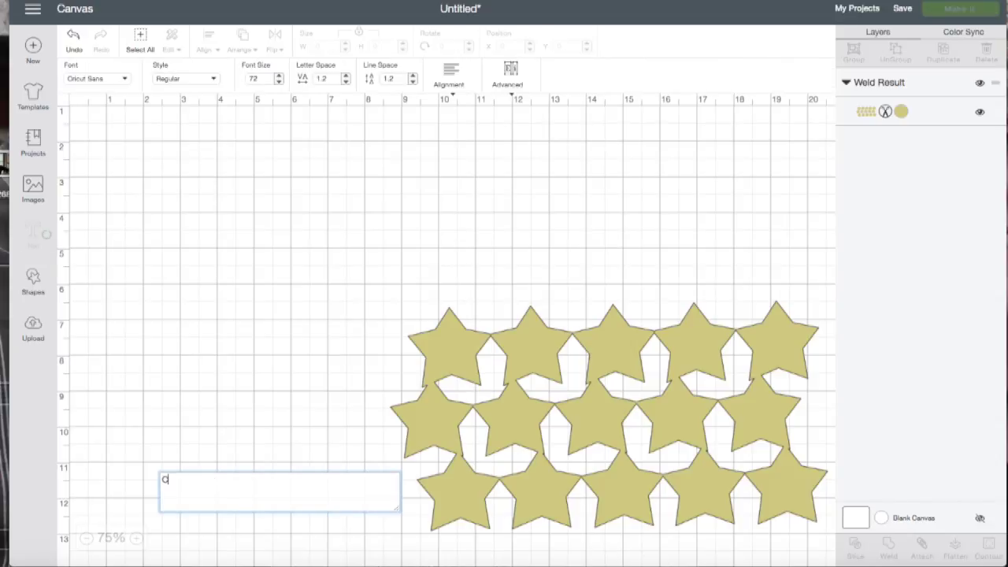
type("CHRISTINA")
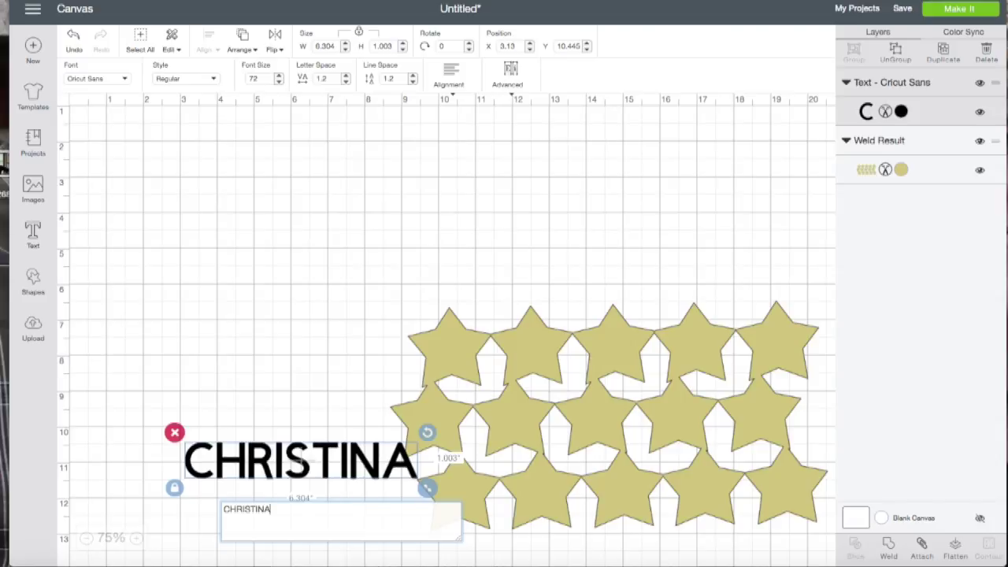
left_click_drag(224, 463, 140, 149)
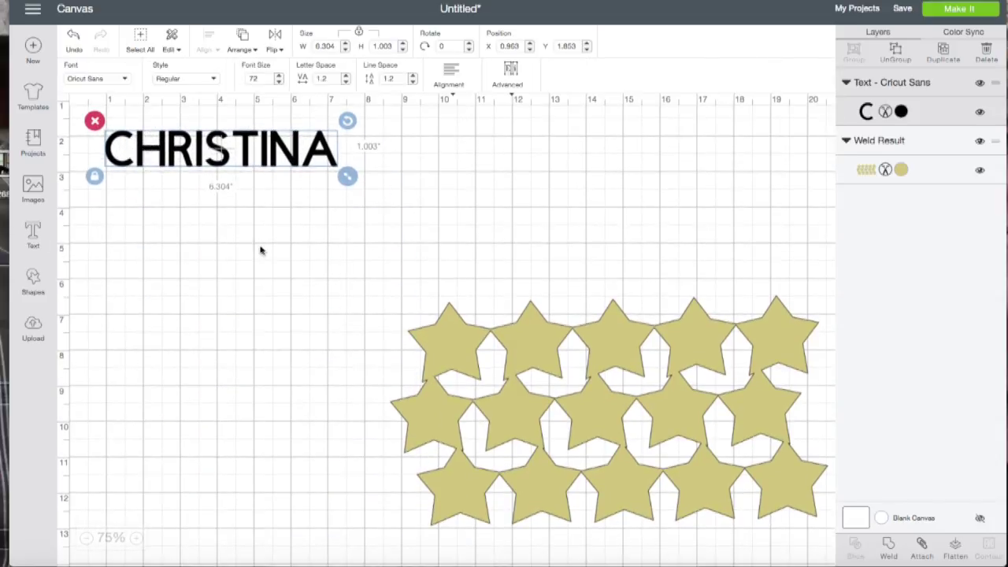
Change the name's font to A Child's Year and enlarge the text to about 12 inches wide.
double_click(180, 160)
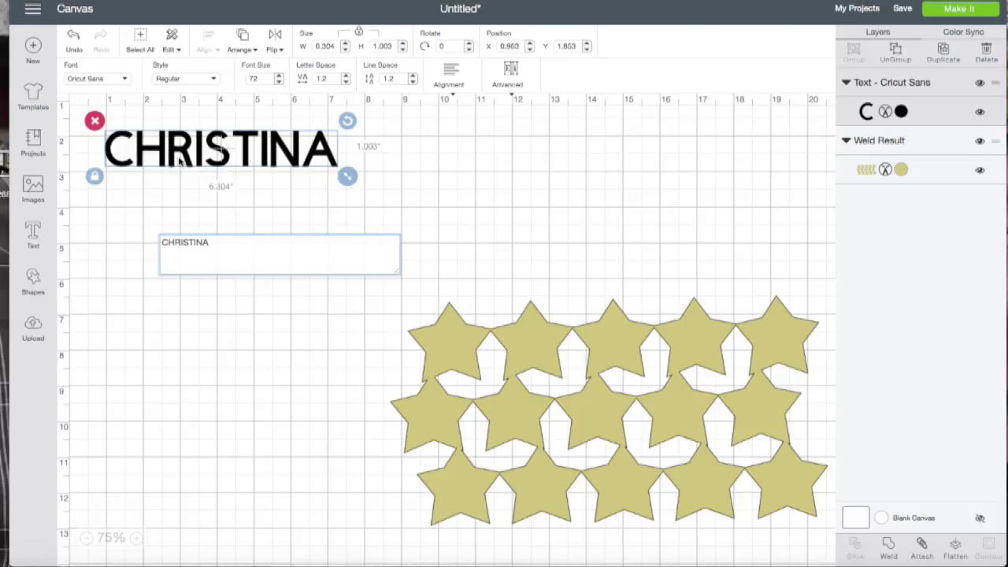
left_click(126, 79)
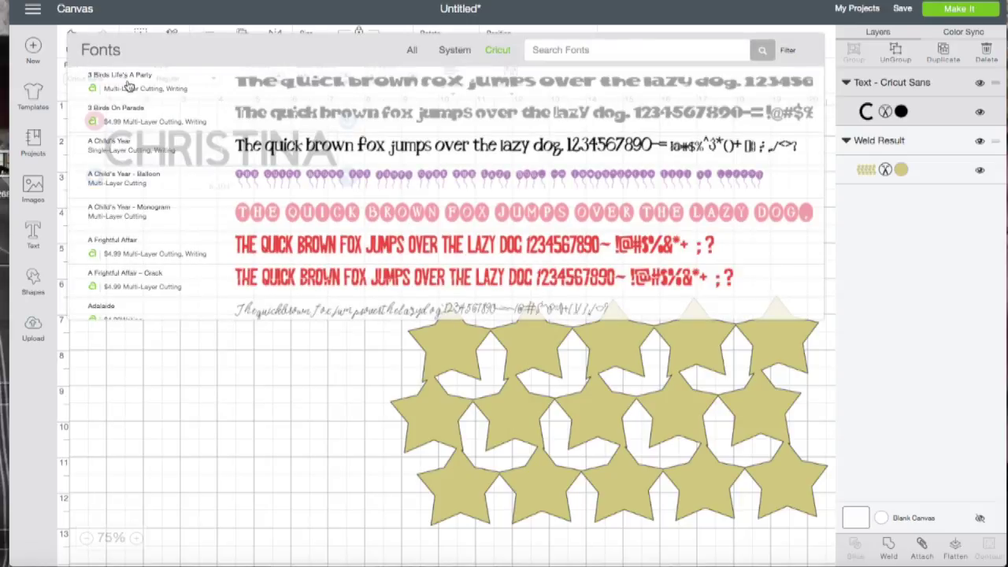
left_click(117, 155)
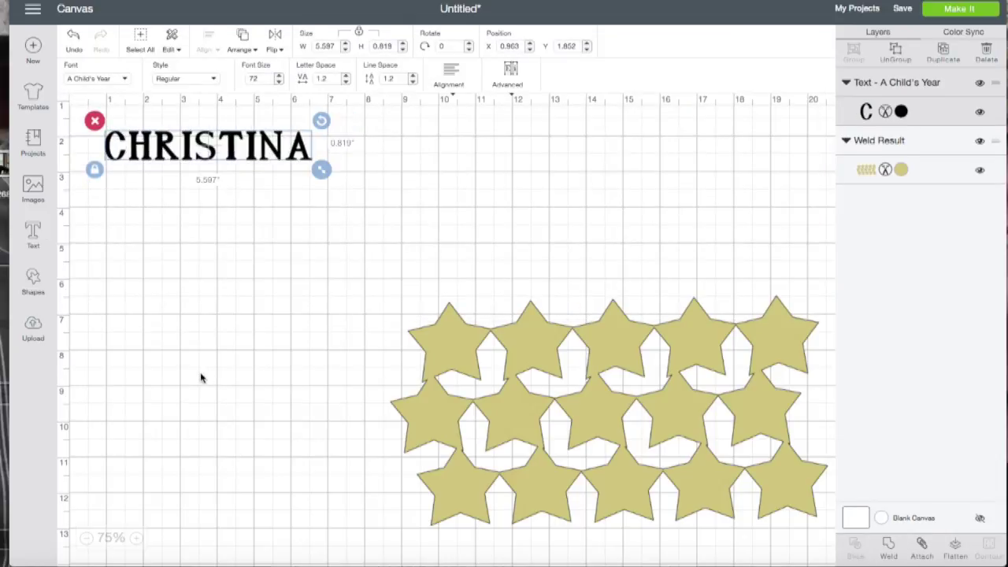
left_click_drag(322, 169, 553, 315)
scroll(393, 203, "down", 2)
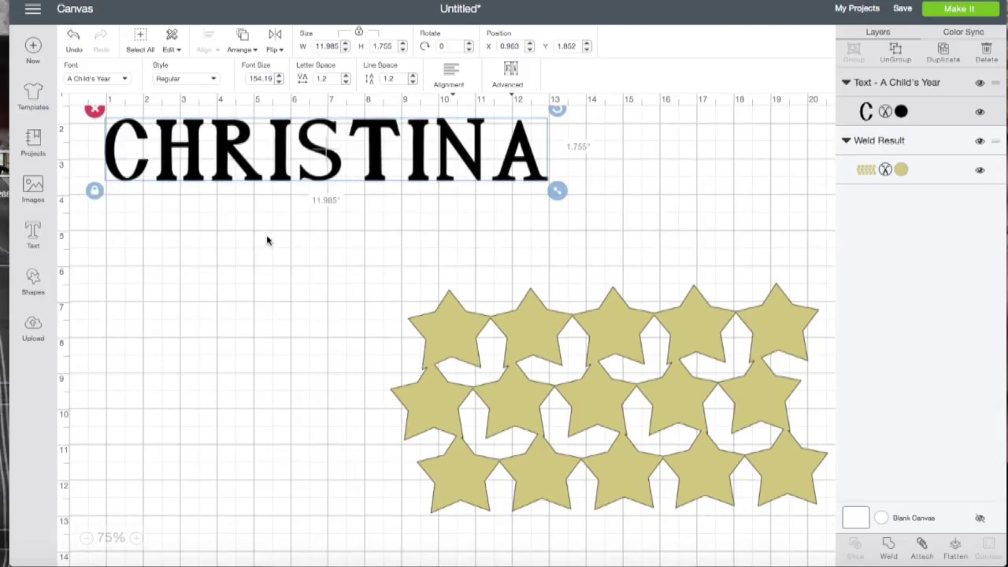
scroll(267, 240, "up", 2)
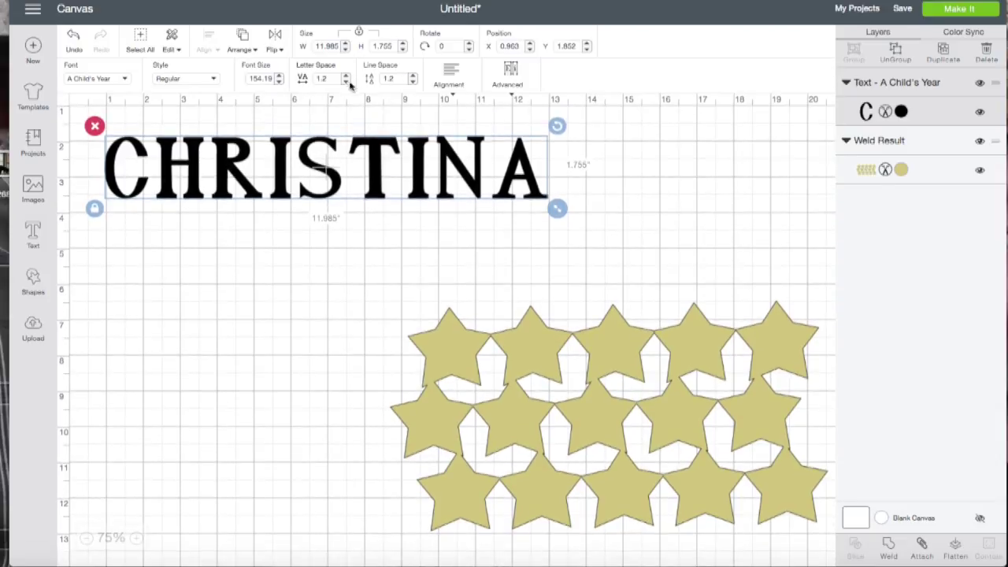
Reduce the name's letter spacing to -0.6 so that neighbouring letters touch or overlap.
left_click(346, 82)
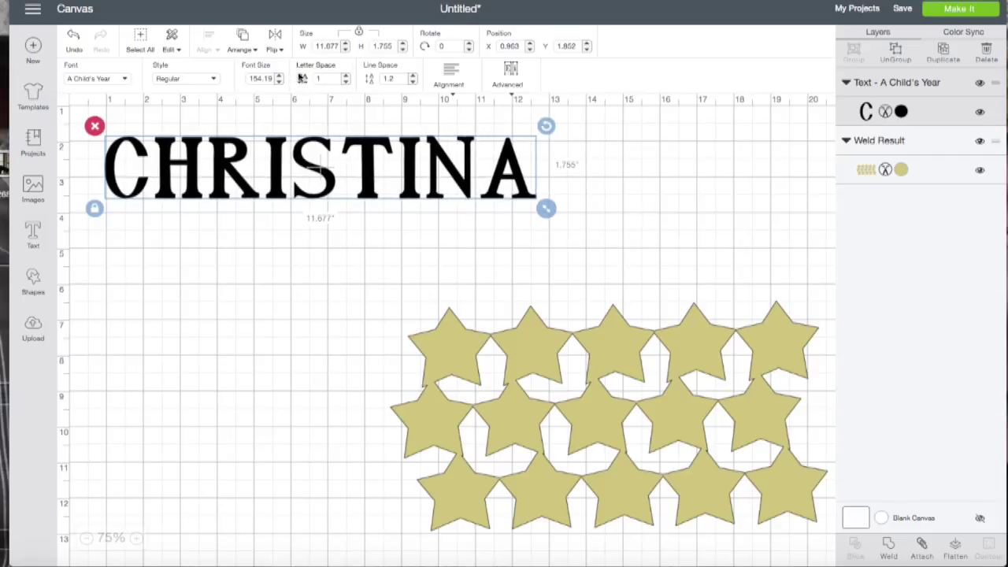
left_click(346, 82)
left_click(347, 82)
left_click(347, 82)
left_click(346, 82)
left_click(346, 82)
left_click(347, 82)
left_click(347, 82)
left_click(347, 82)
left_click(346, 82)
left_click(347, 82)
left_click(347, 82)
left_click(347, 82)
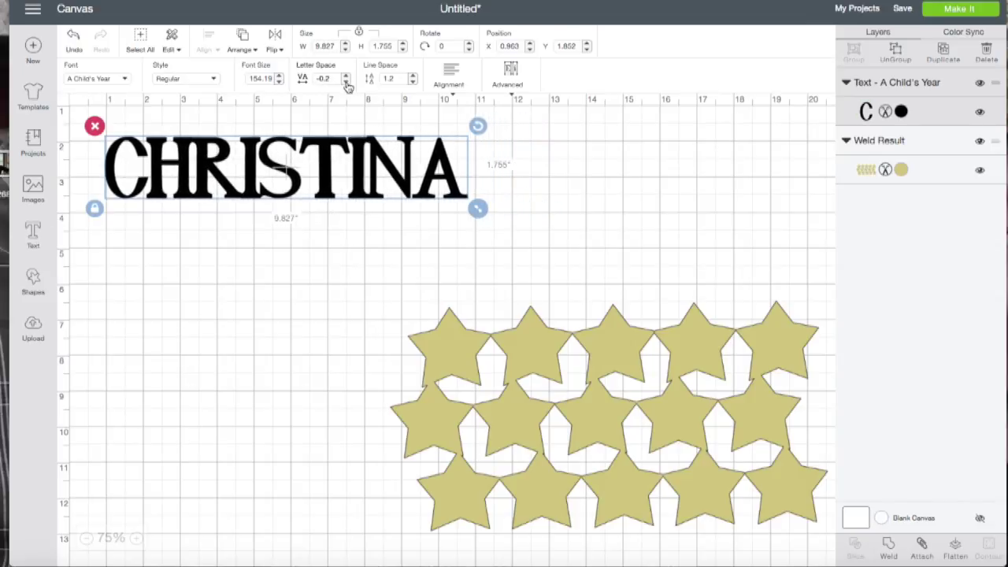
left_click(347, 82)
left_click(347, 82)
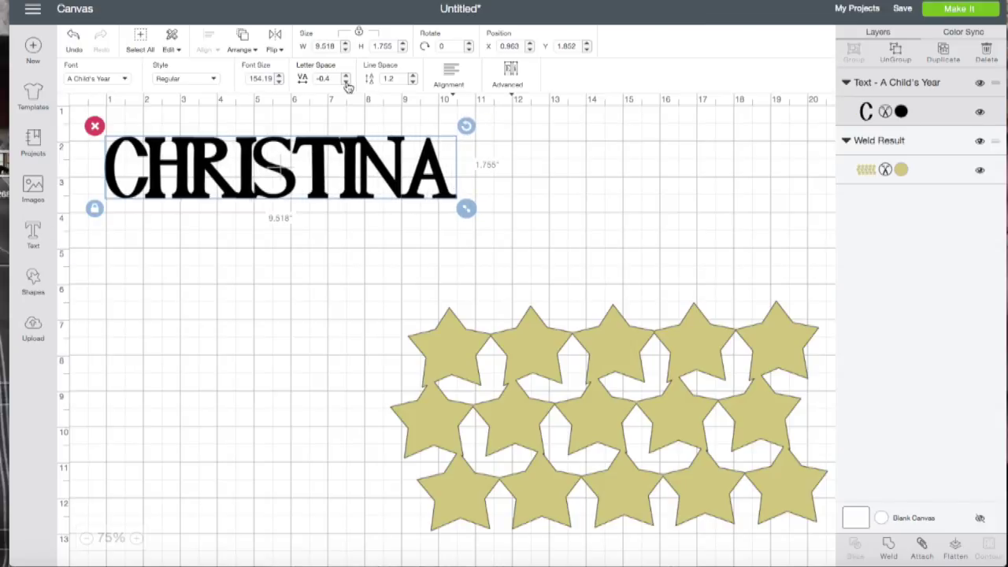
left_click(347, 82)
left_click(346, 82)
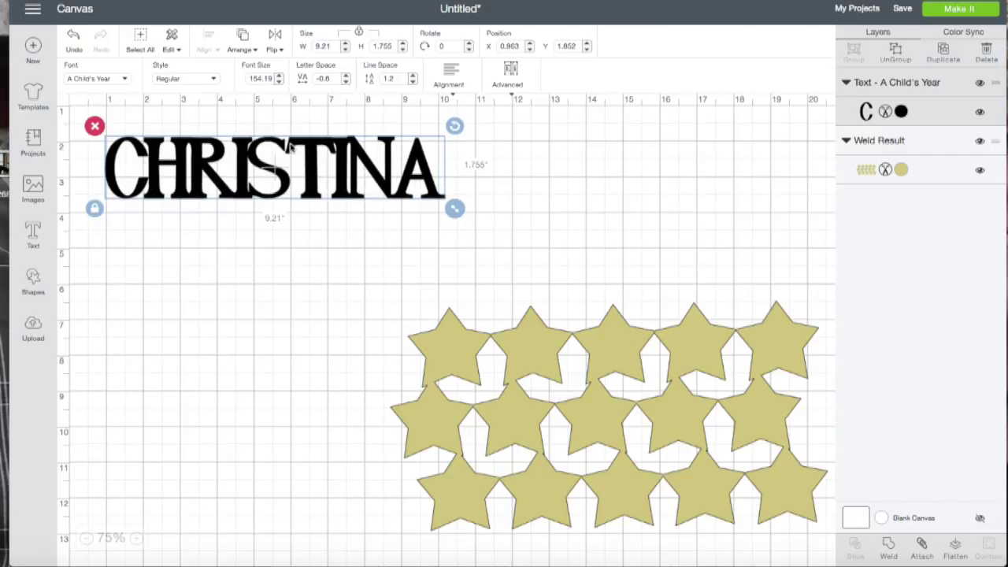
Try a tighter letter spacing of -0.9 on the name and bring it back to -0.6.
left_click(347, 82)
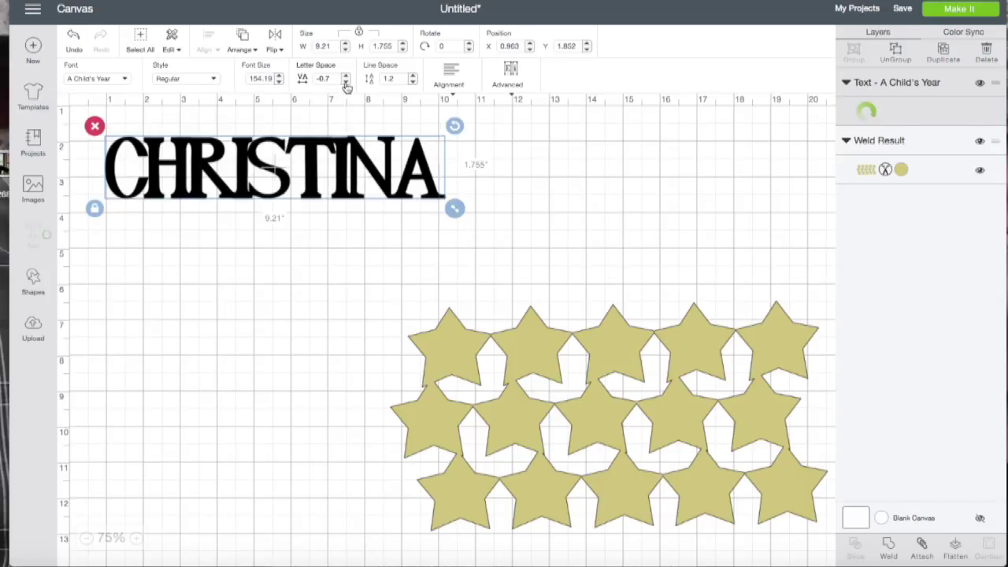
left_click(347, 83)
left_click(347, 83)
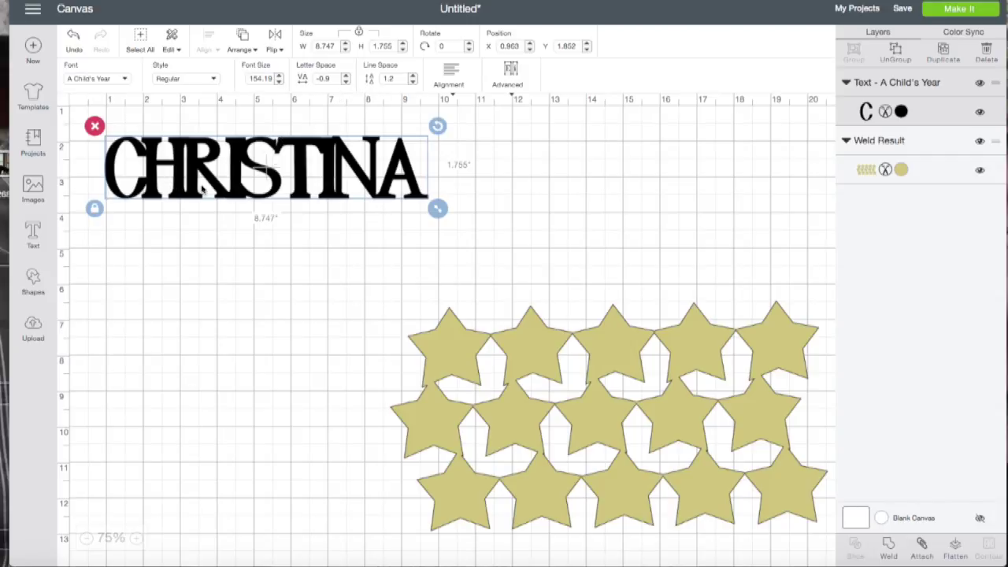
left_click(347, 77)
left_click(347, 78)
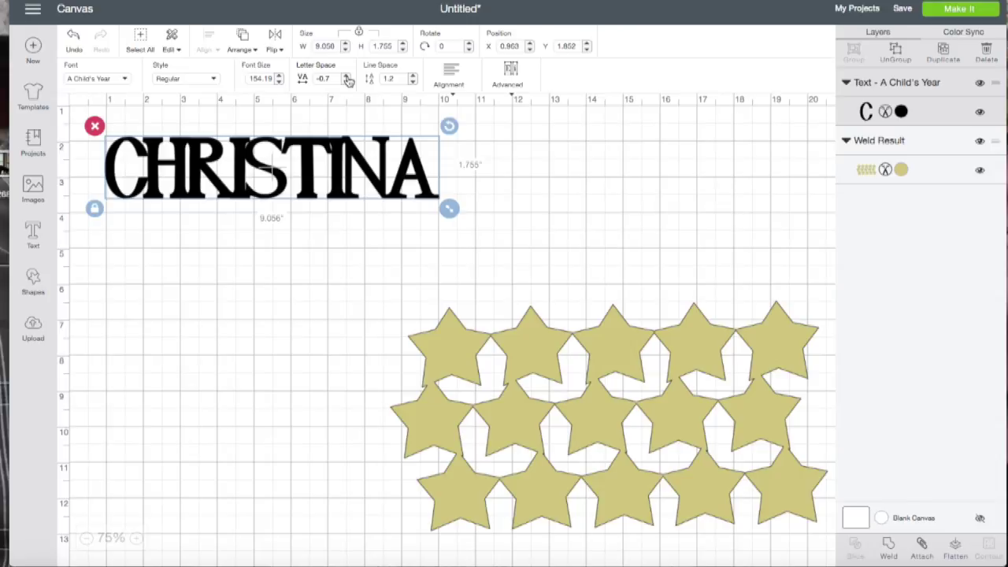
left_click(347, 78)
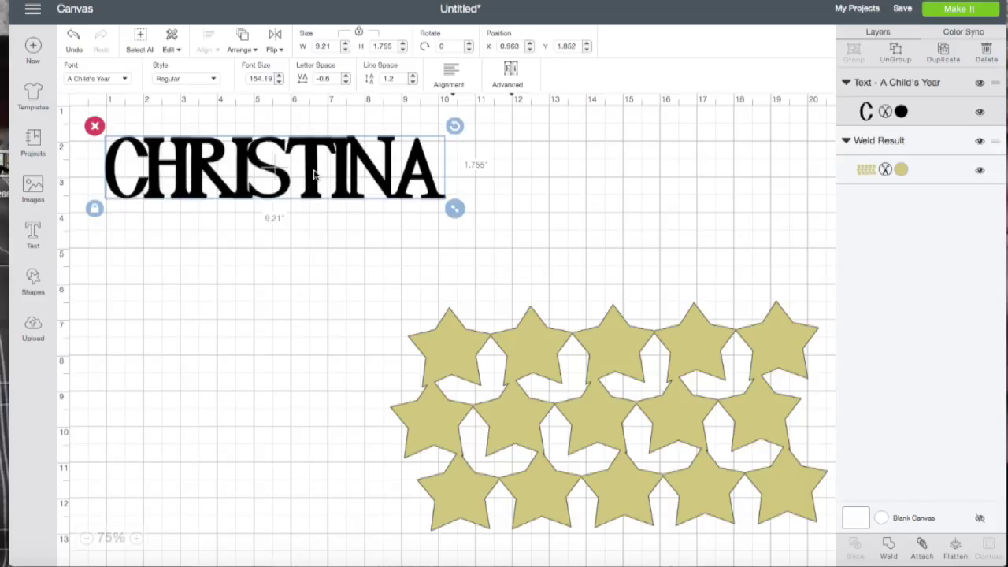
Ungroup the name text into separate letters.
left_click(896, 53)
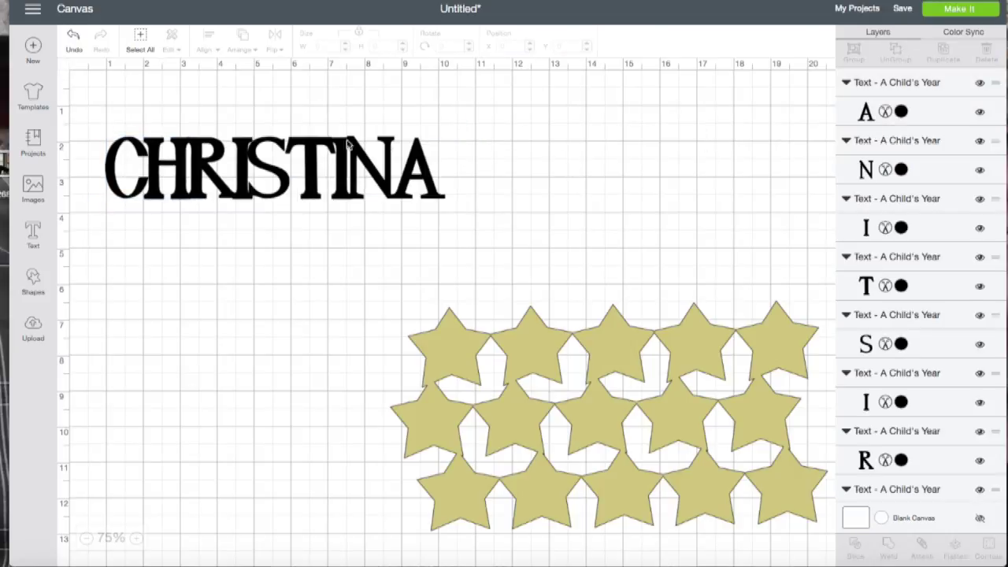
Try shifting the last five letters of the name slightly left and undo the move.
left_click_drag(288, 127, 455, 210)
left_click_drag(323, 146, 314, 148)
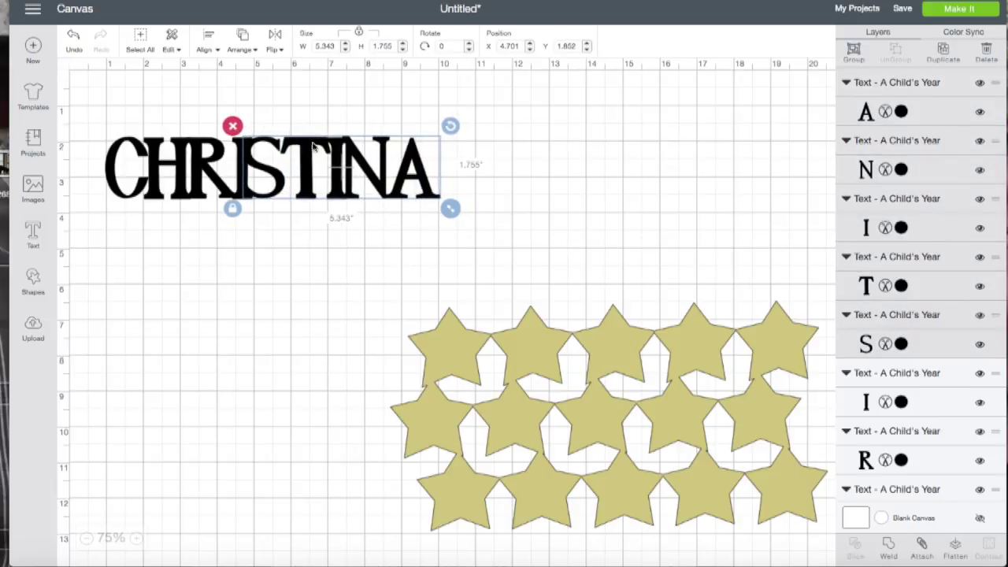
key("ctrl+z")
left_click(431, 198)
left_click(490, 217)
Move the name's last four letters together slightly left, to about X 5.74 inches, so the T overlaps the S.
left_click_drag(473, 213, 313, 140)
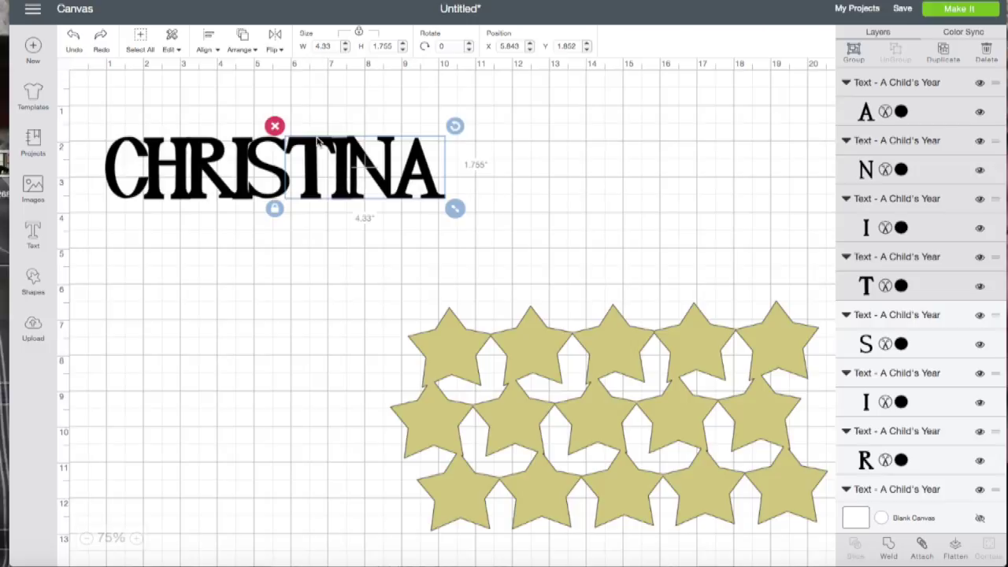
key("Left")
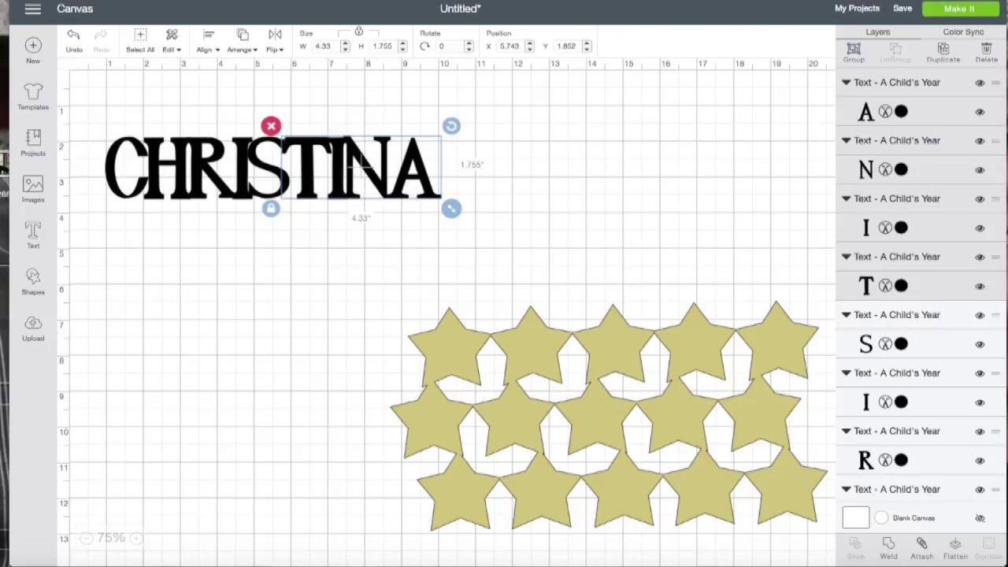
left_click_drag(311, 165, 313, 167)
left_click(284, 316)
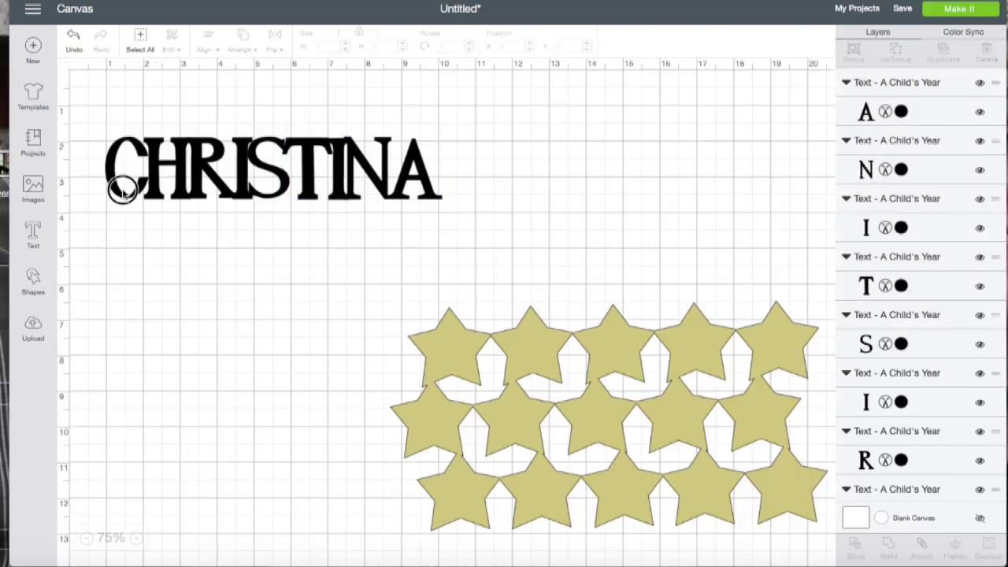
Nudge the name's first letter slightly right so it overlaps the second letter.
left_click(124, 193)
left_click_drag(123, 193, 124, 193)
left_click(245, 301)
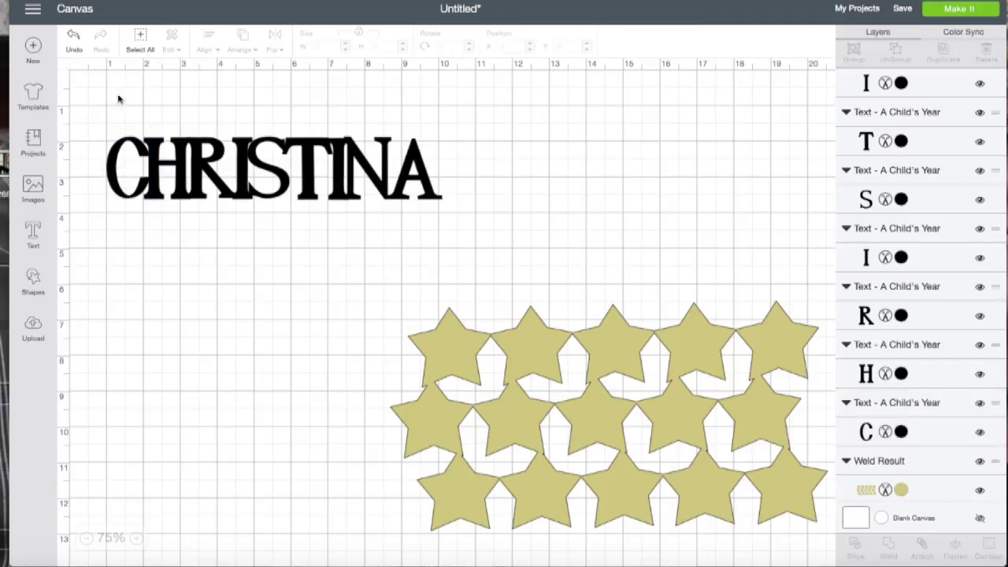
Weld all the letters of the name into one shape and recolor it pale yellow, #F3E39C.
left_click_drag(98, 110, 454, 231)
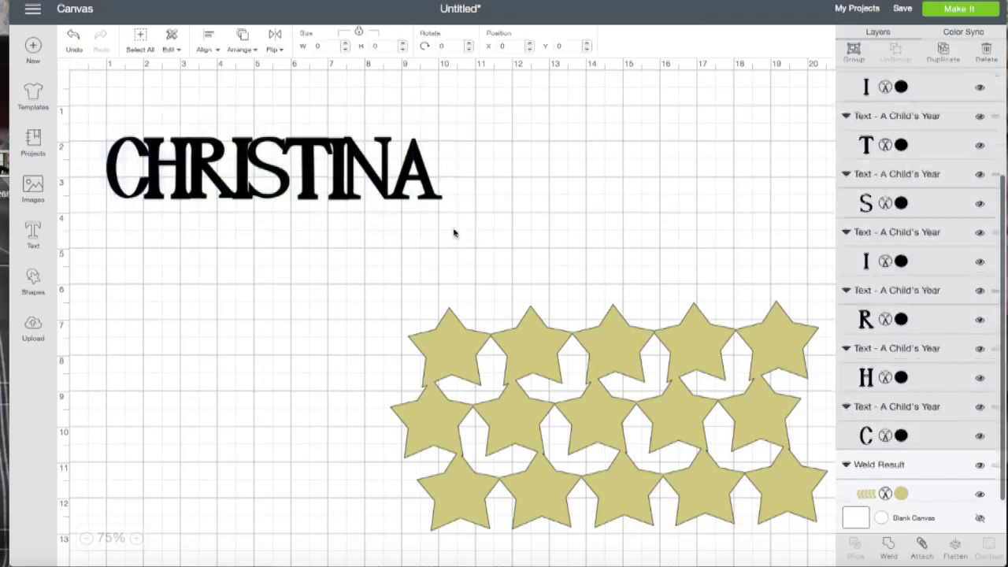
left_click(889, 549)
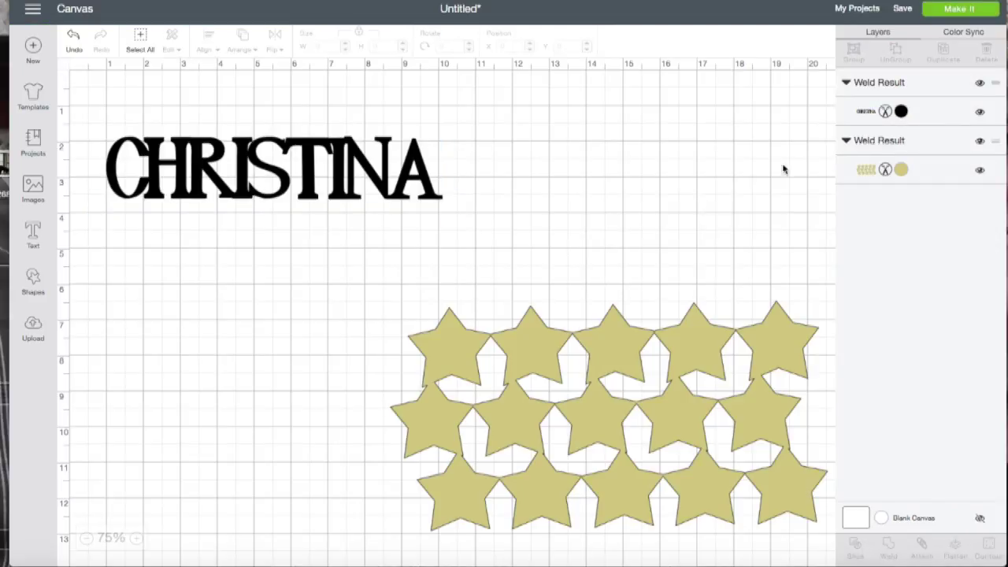
left_click(861, 113)
left_click(901, 111)
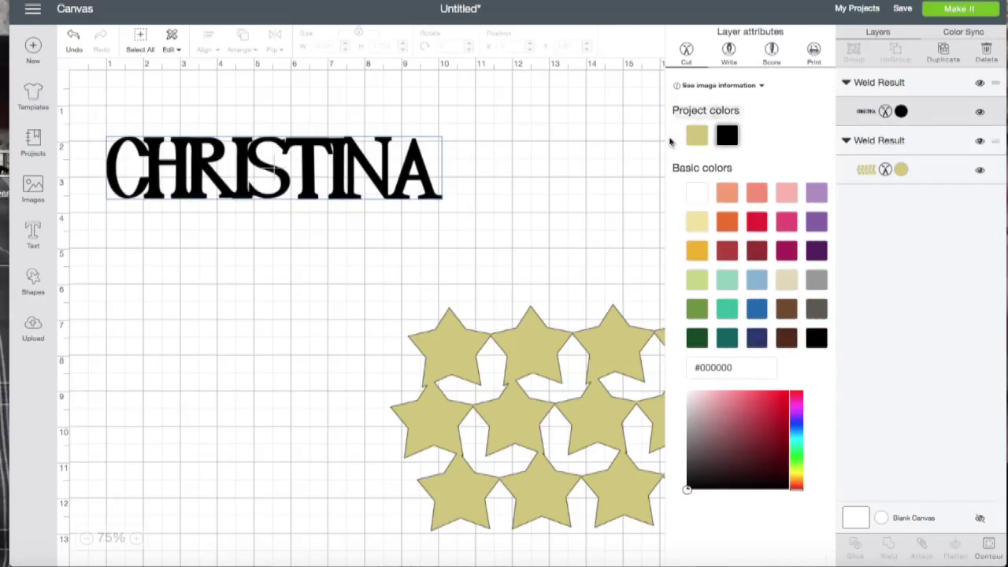
left_click(696, 223)
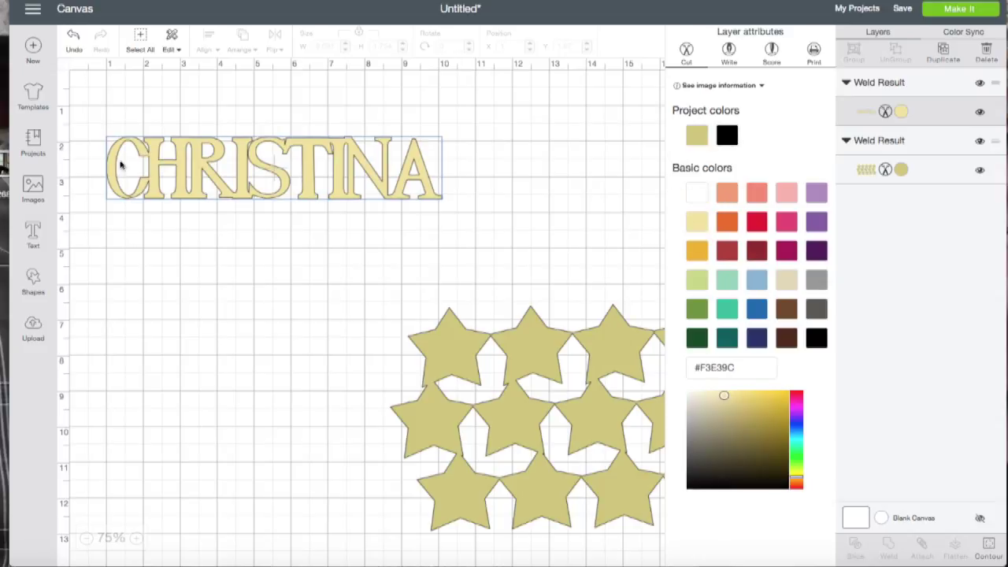